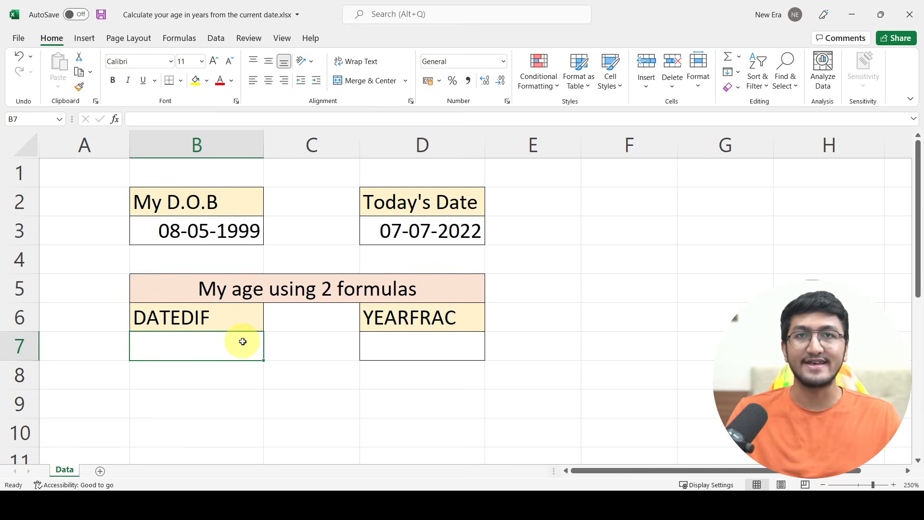
Begin a DATEDIF formula in cell B7 under the DATEDIF heading
{"action": "type", "text": "="}
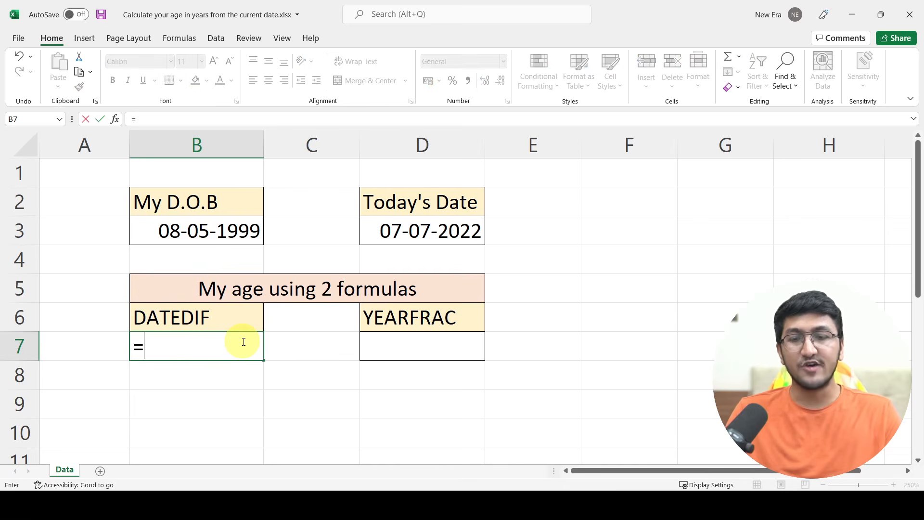
{"action": "type", "text": "dated"}
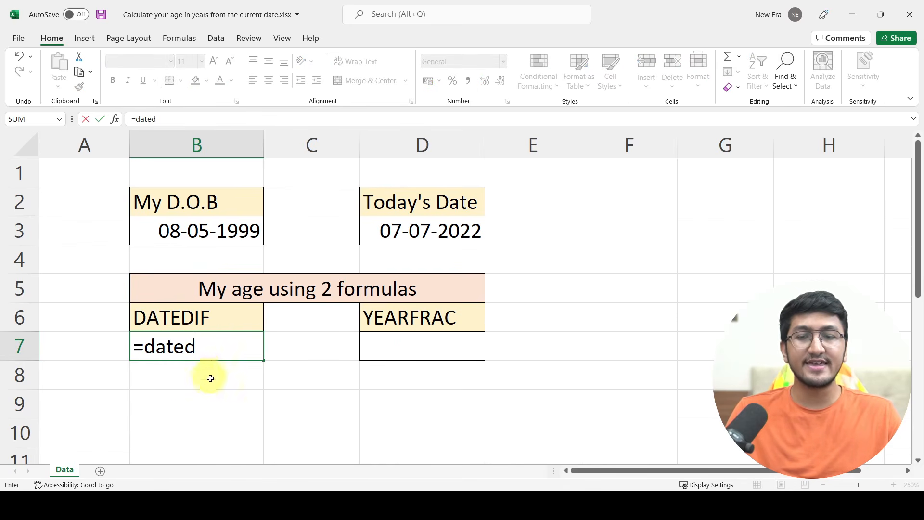
{"action": "key", "text": "BackSpace"}
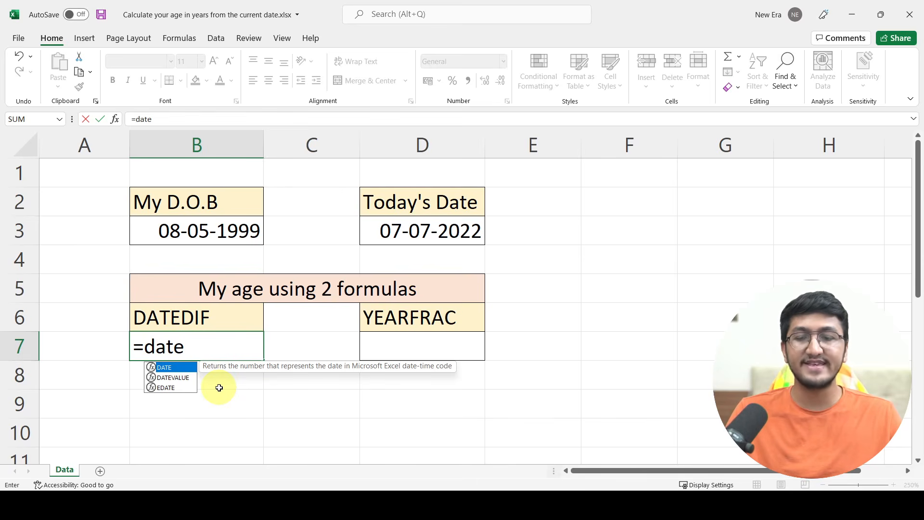
{"action": "type", "text": "dif("}
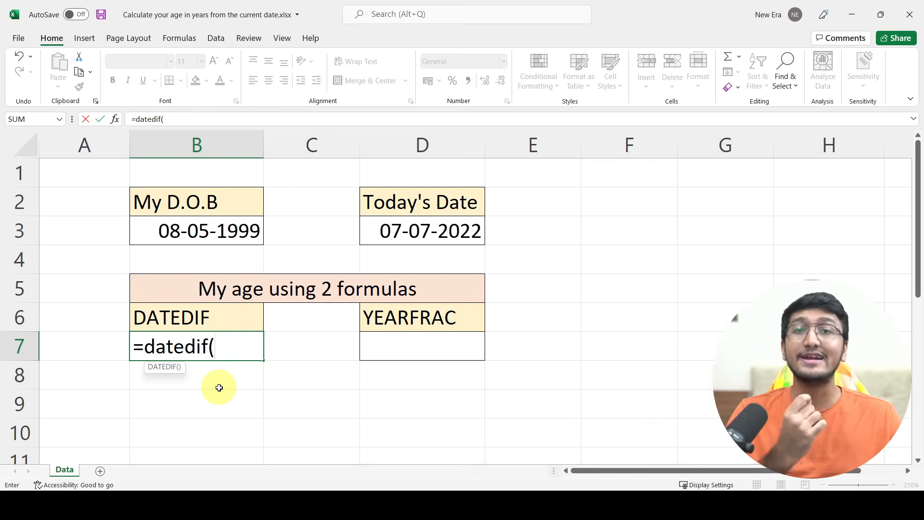
Complete the DATEDIF formula with B3 as start date, D3 as end date and unit "y", and enter it
{"action": "left_click", "coordinate": [189, 234]}
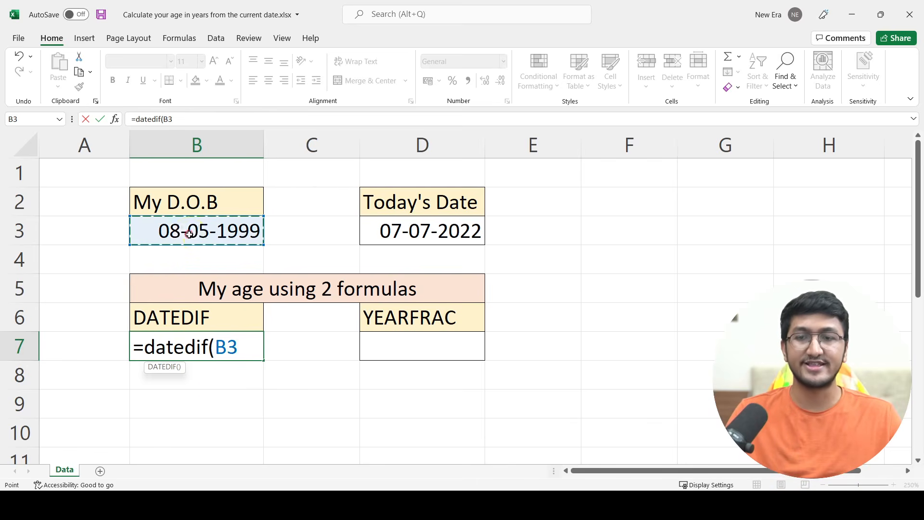
{"action": "type", "text": ","}
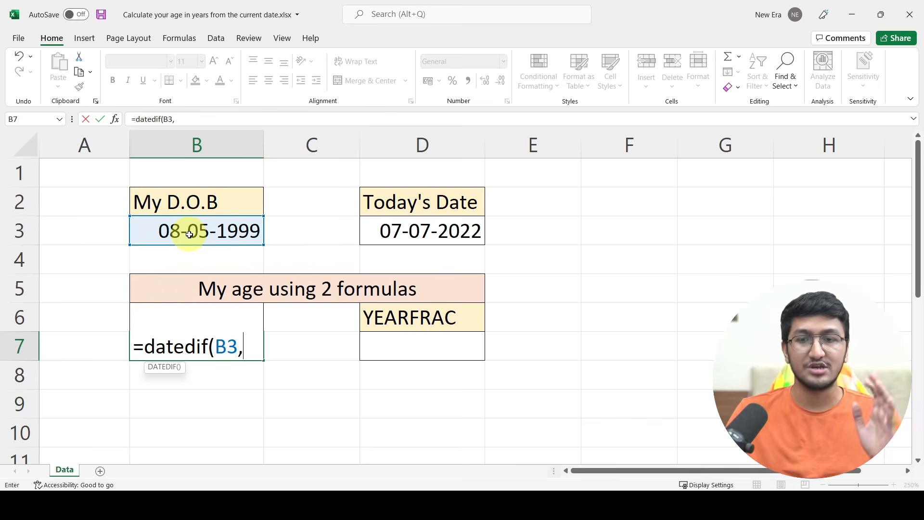
{"action": "left_click", "coordinate": [401, 232]}
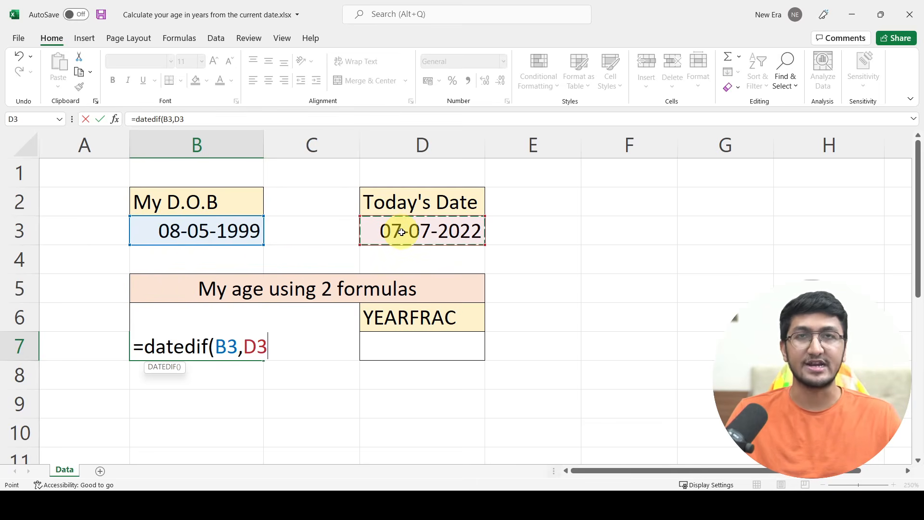
{"action": "type", "text": ","}
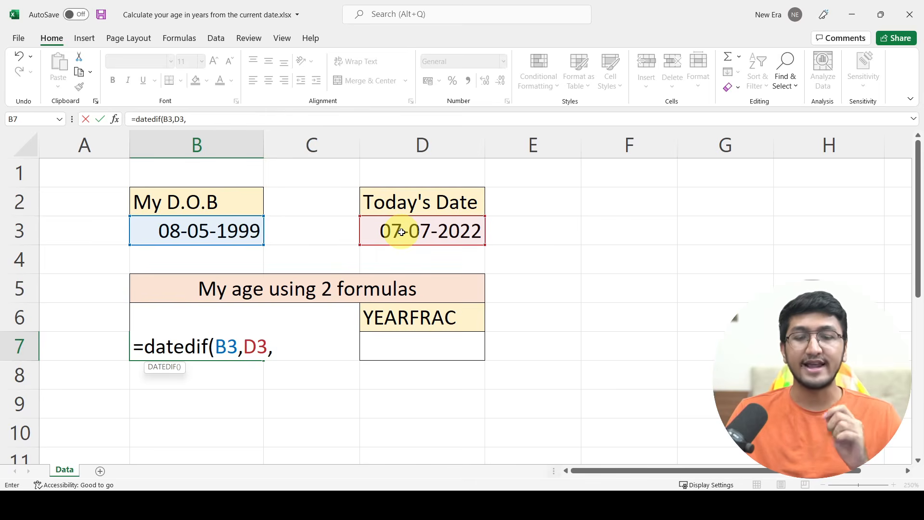
{"action": "type", "text": "\""}
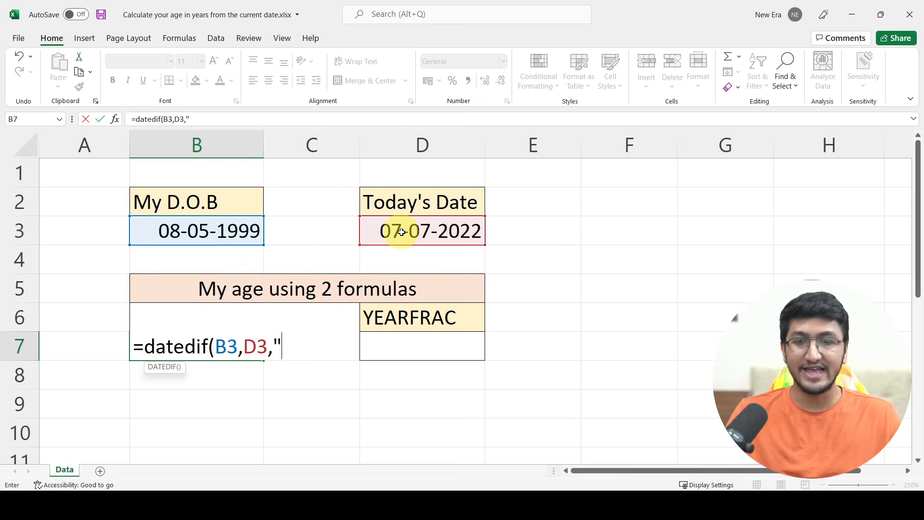
{"action": "type", "text": "y"}
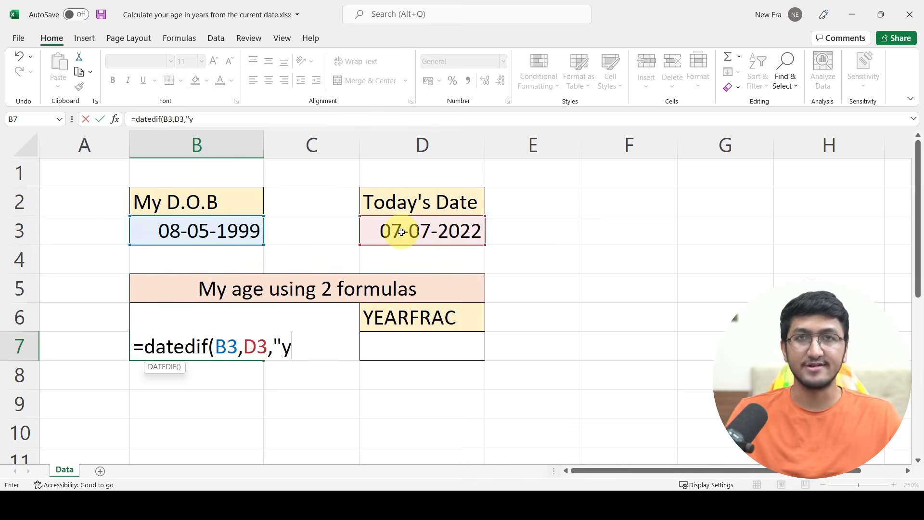
{"action": "type", "text": "\")"}
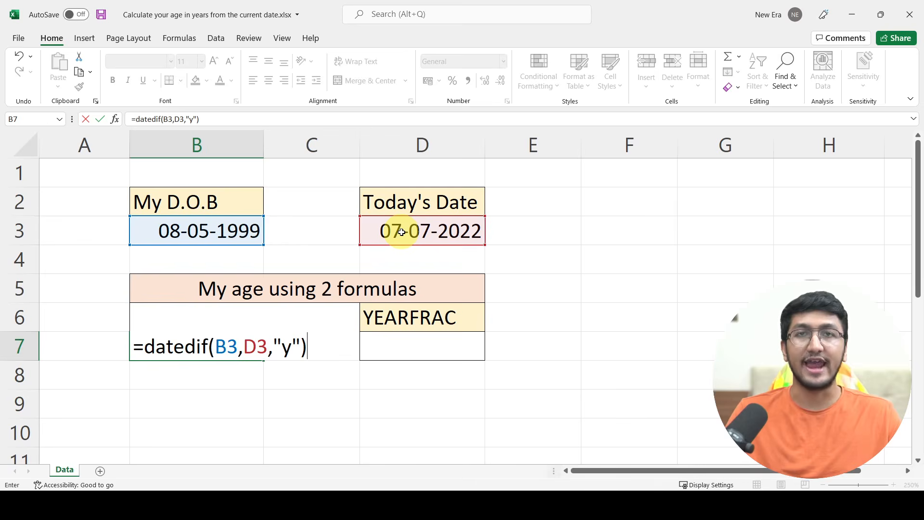
{"action": "key", "text": "Return"}
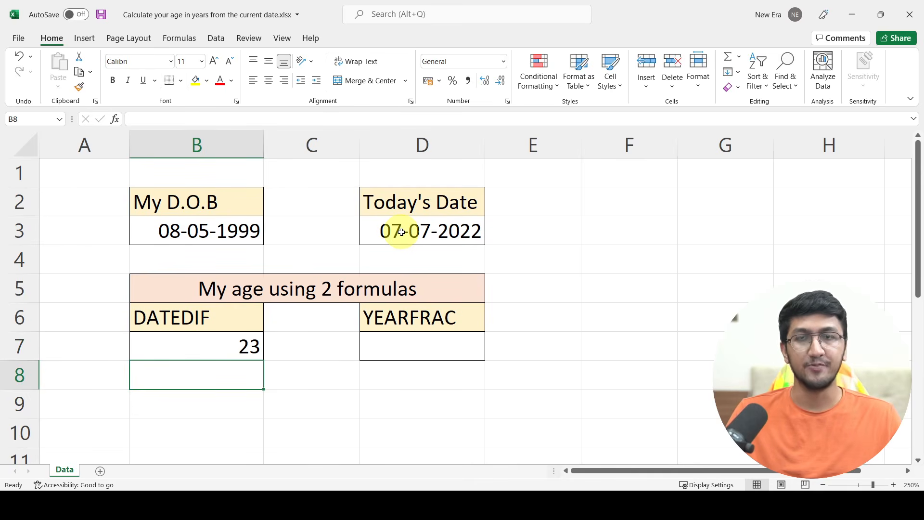
Edit the B7 formula to change the DATEDIF unit from years to "m"
{"action": "key", "text": "Up"}
{"action": "key", "text": "F2"}
{"action": "key", "text": "Left"}
{"action": "key", "text": "Left"}
{"action": "key", "text": "Left"}
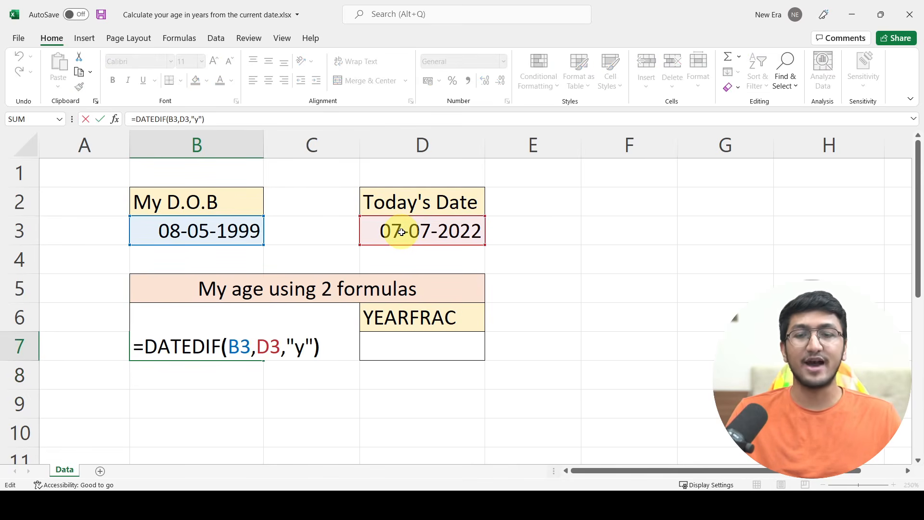
{"action": "key", "text": "shift+Right"}
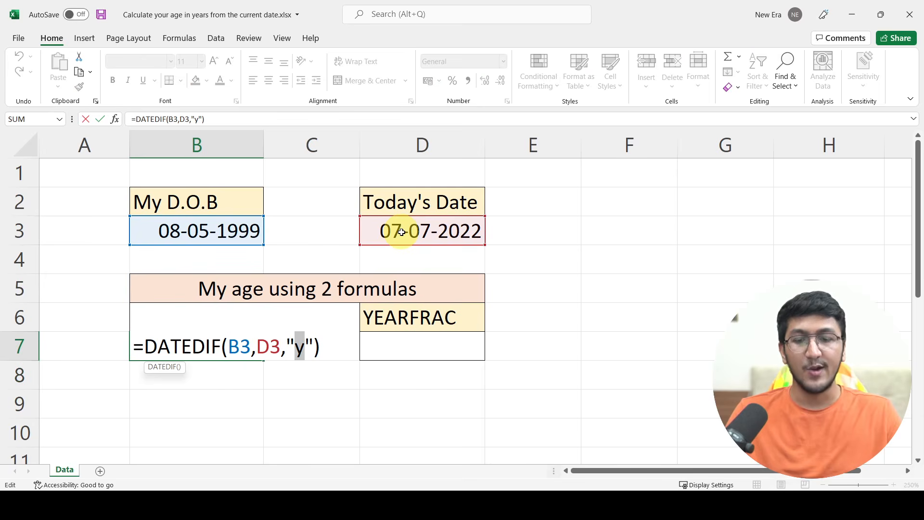
{"action": "type", "text": "m"}
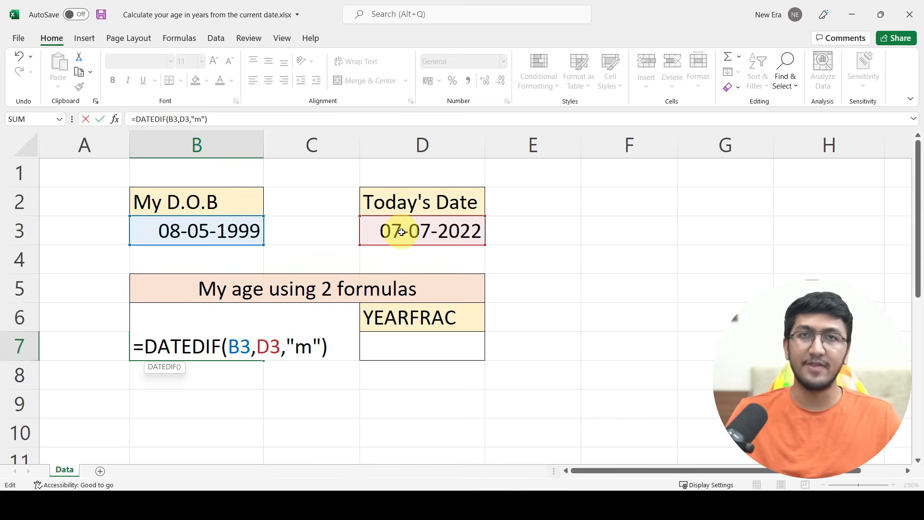
{"action": "key", "text": "Return"}
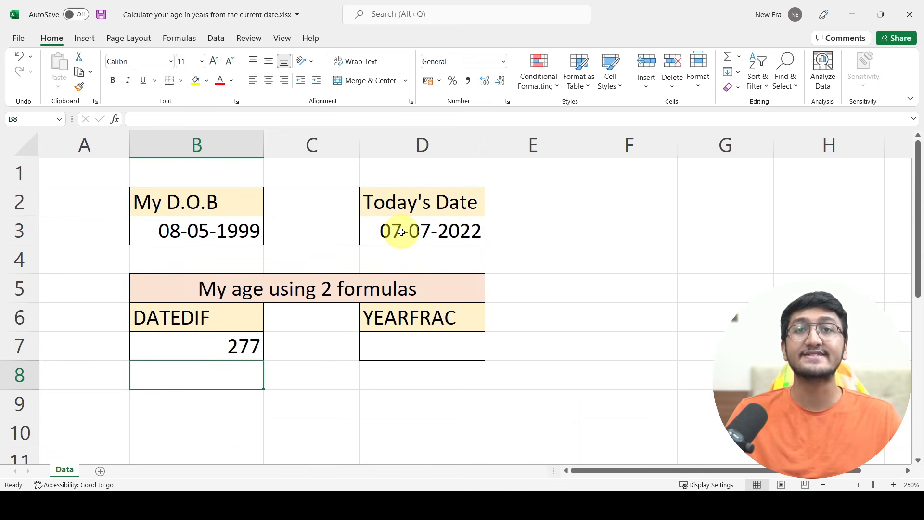
Edit the B7 formula again, changing the DATEDIF unit to "d"
{"action": "key", "text": "Up"}
{"action": "key", "text": "F2"}
{"action": "key", "text": "Left"}
{"action": "key", "text": "Left"}
{"action": "key", "text": "shift+Left"}
{"action": "type", "text": "d"}
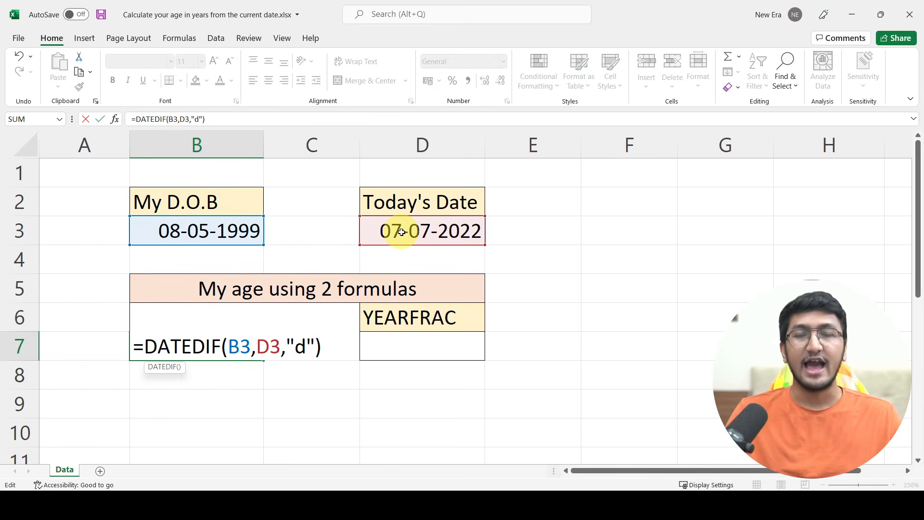
{"action": "key", "text": "Return"}
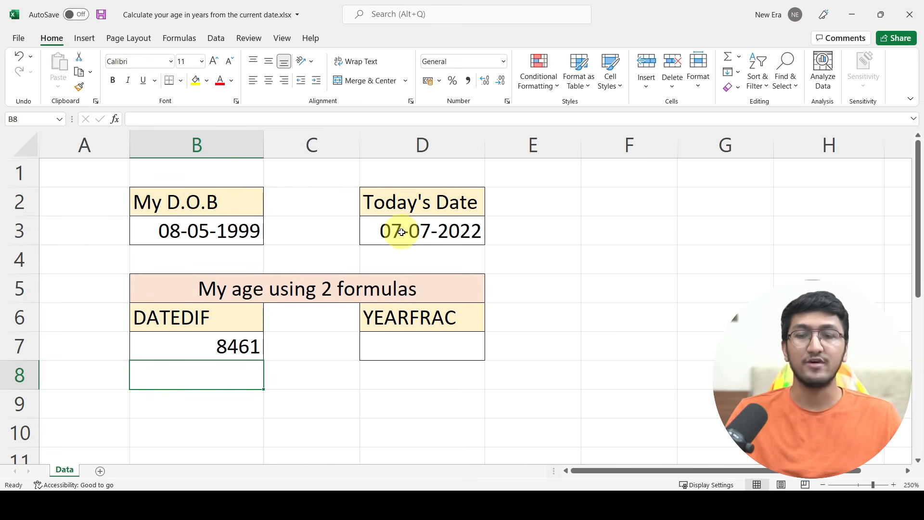
Begin a YEARFRAC formula in cell D7 under the YEARFRAC heading
{"action": "key", "text": "Up"}
{"action": "key", "text": "Right"}
{"action": "key", "text": "Right"}
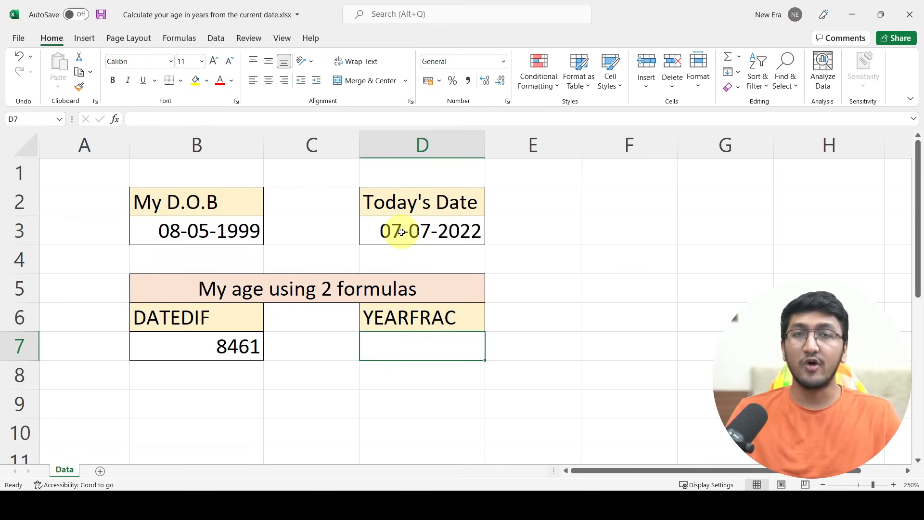
{"action": "type", "text": "="}
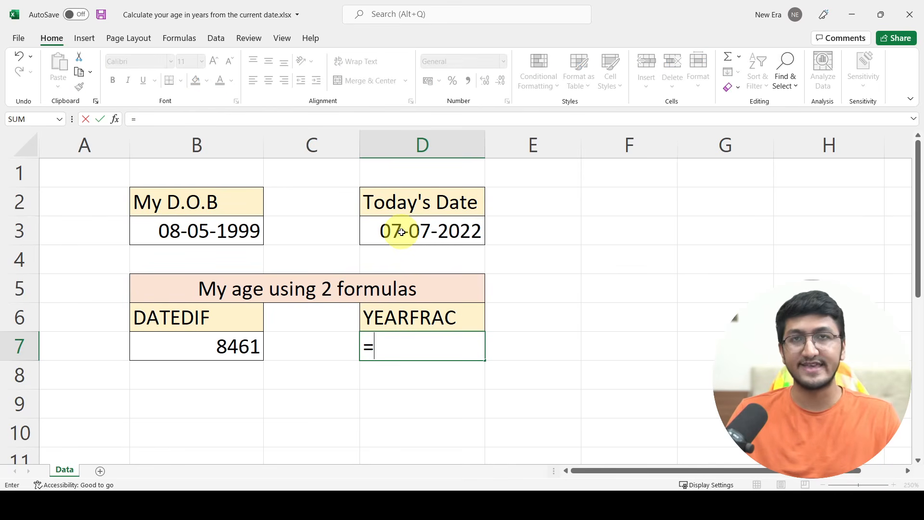
{"action": "type", "text": "year"}
{"action": "key", "text": "Down"}
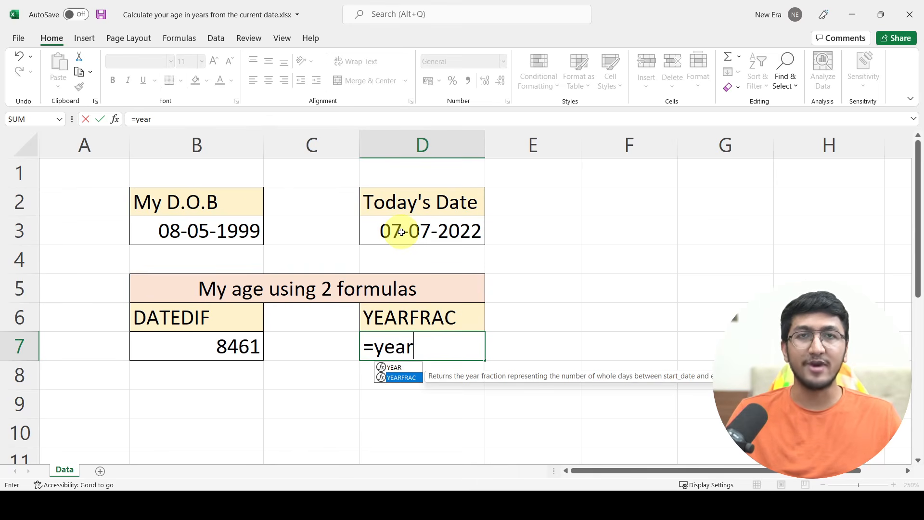
{"action": "key", "text": "Tab"}
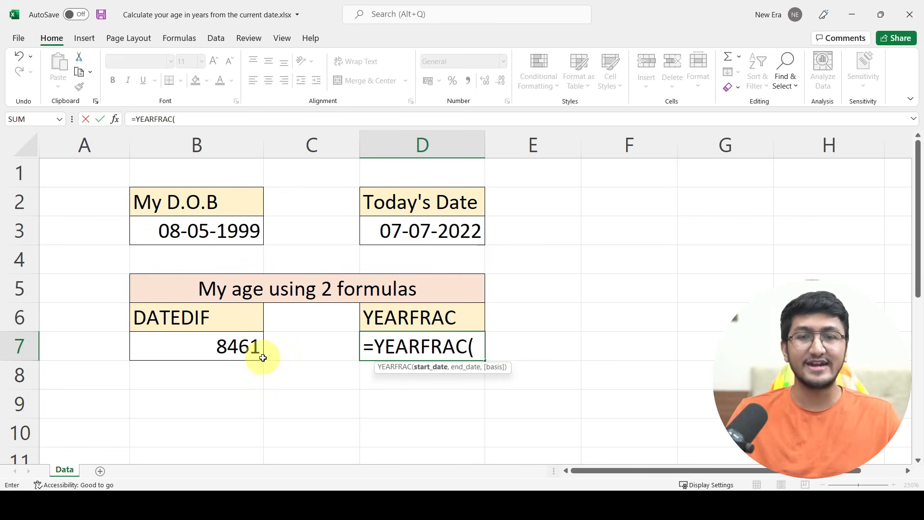
Complete the YEARFRAC formula with B3 as start date and D3 as end date, and enter it
{"action": "left_click", "coordinate": [233, 228]}
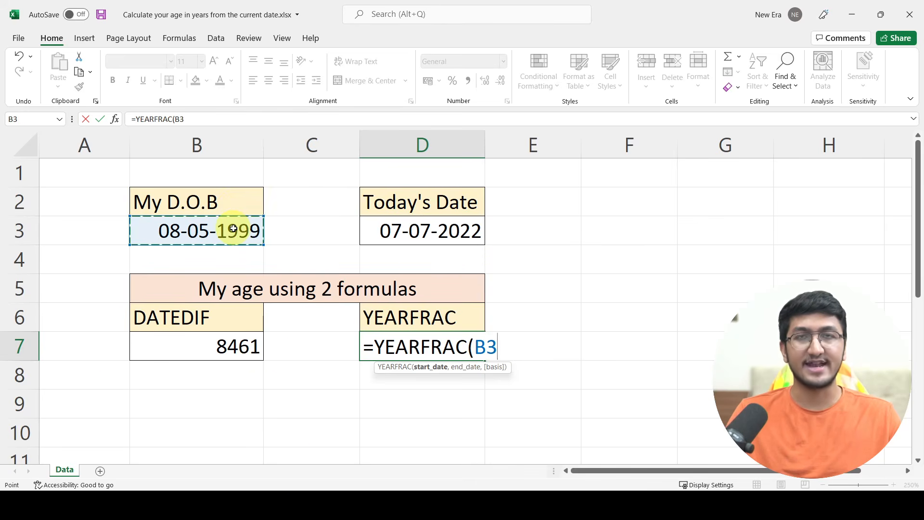
{"action": "type", "text": ","}
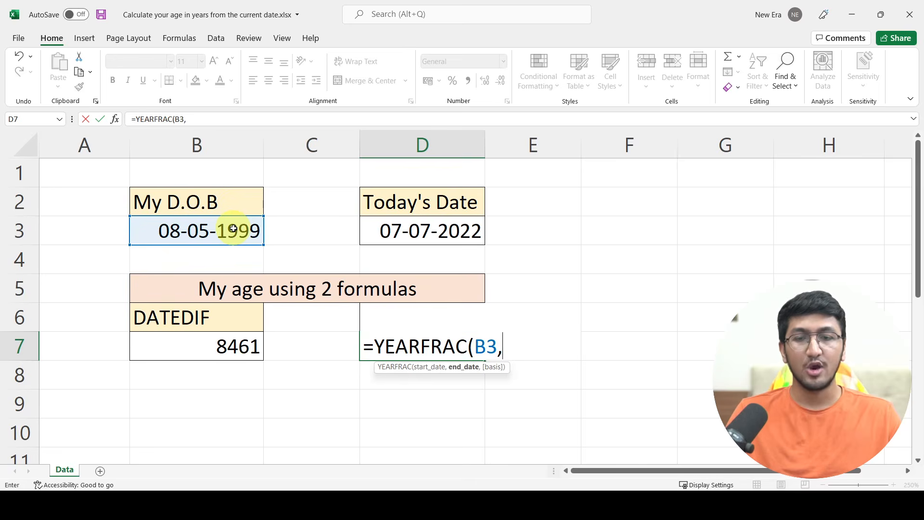
{"action": "left_click", "coordinate": [401, 220]}
{"action": "type", "text": ")"}
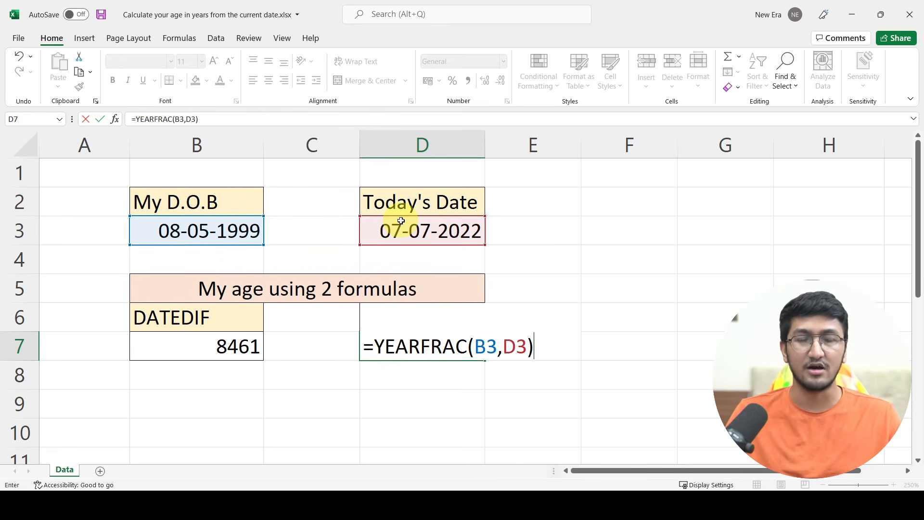
{"action": "key", "text": "Return"}
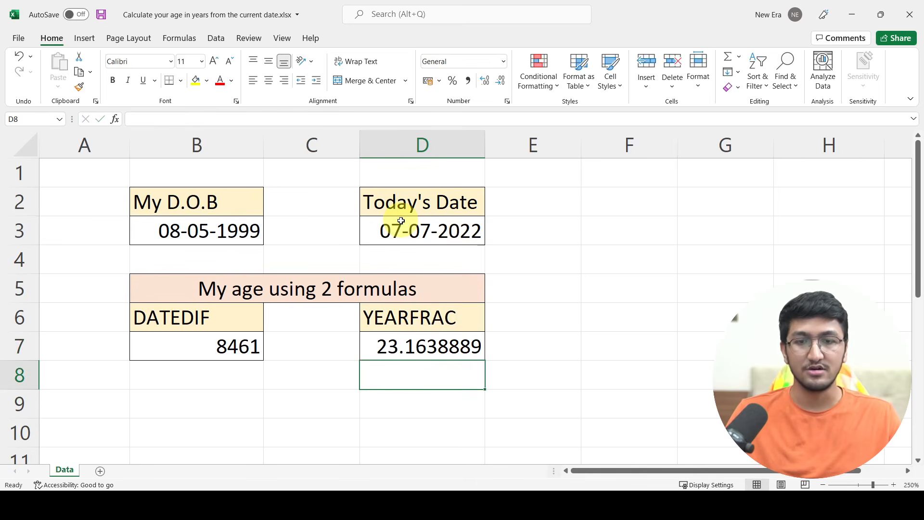